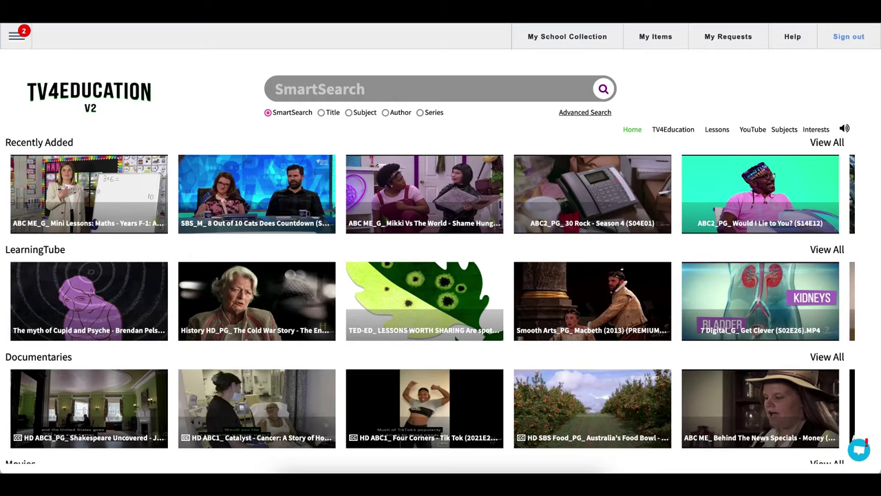
Step: Create a new SmartClassrooms lesson named "Shakespeare Lesson 1" with the description "Literature" and save it
{"action": "left_click", "coordinate": [16, 36]}
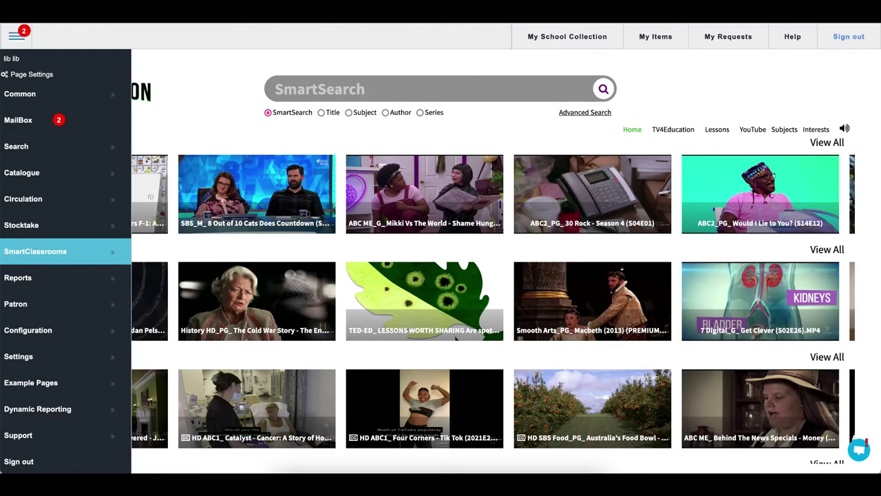
{"action": "mouse_move", "coordinate": [103, 251]}
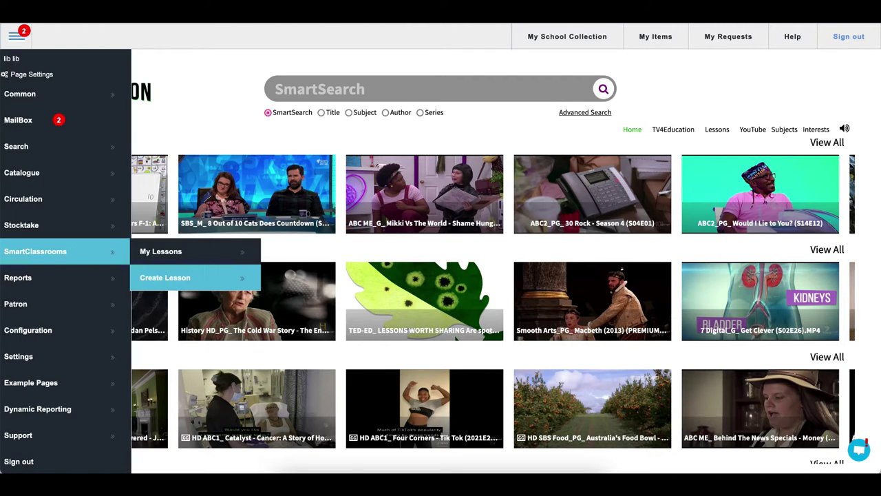
{"action": "left_click", "coordinate": [163, 278]}
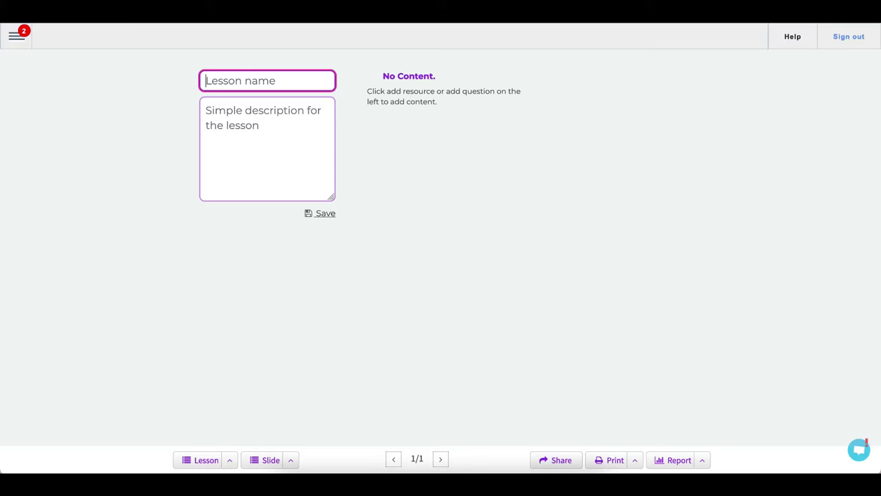
{"action": "type", "text": "Shakespear"}
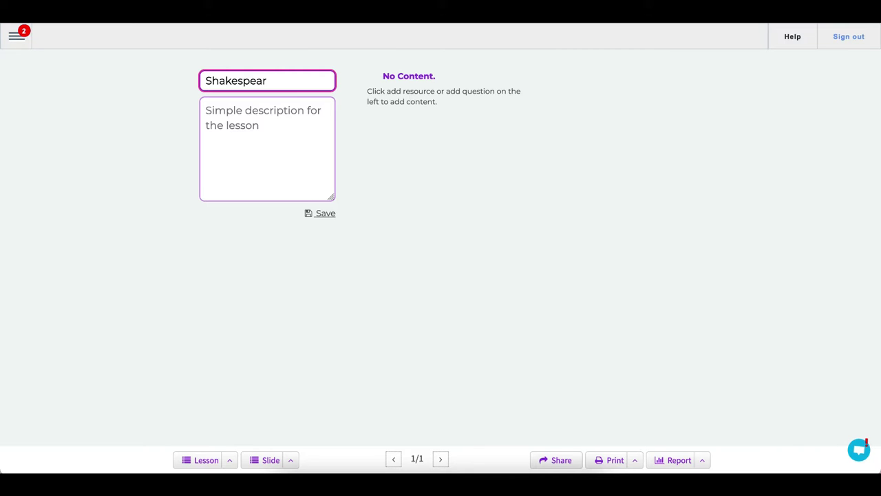
{"action": "type", "text": "e Lesson 1"}
{"action": "left_click", "coordinate": [206, 110]}
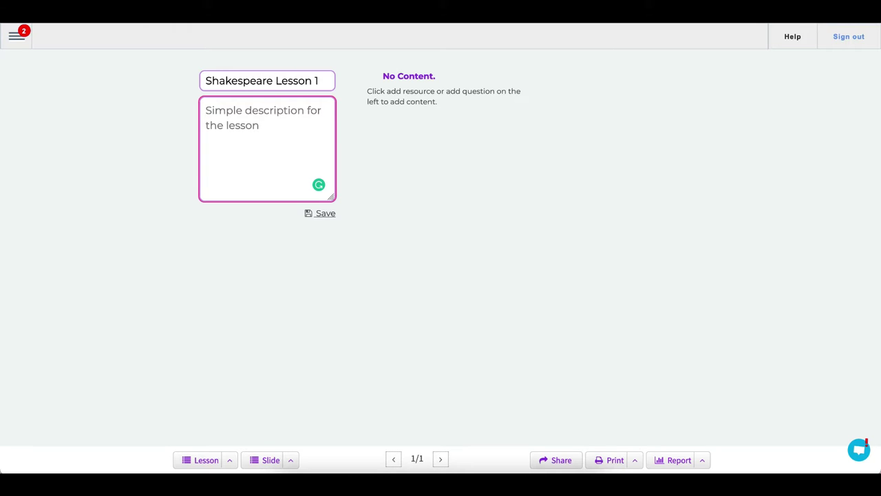
{"action": "type", "text": "Literature"}
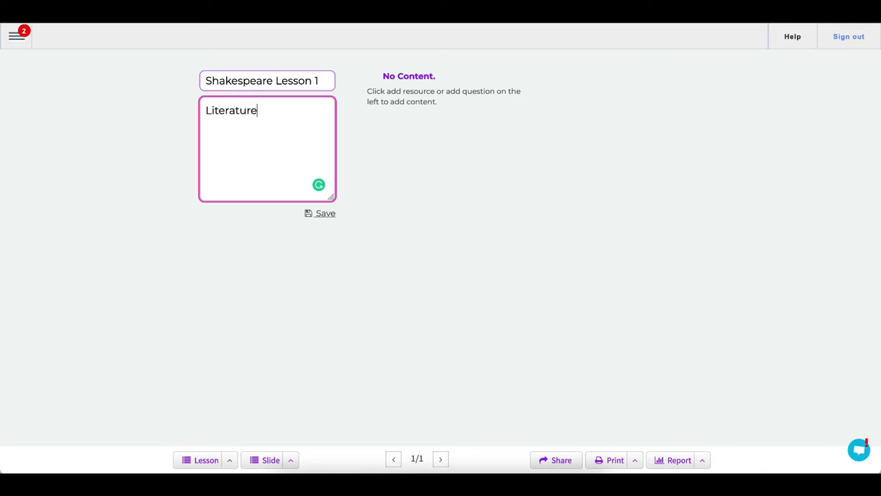
{"action": "left_click", "coordinate": [321, 213]}
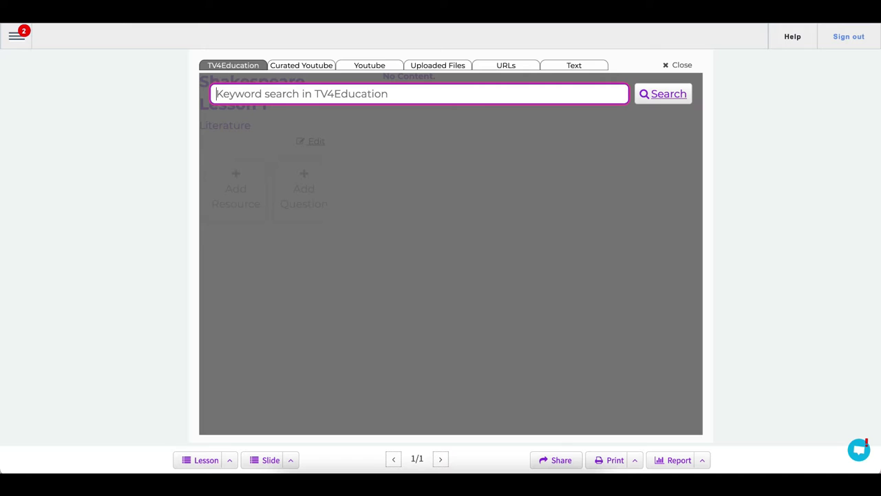
Step: Search TV4Education for "romeo" and add the video Romeo And Juliet By William Shakespeare (2021) to the lesson
{"action": "type", "text": "romeo"}
{"action": "key", "text": "Return"}
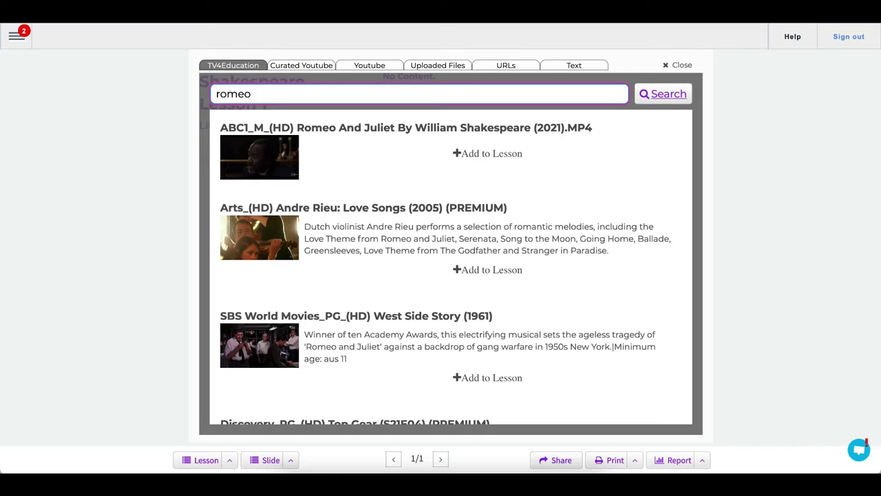
{"action": "left_click", "coordinate": [487, 153]}
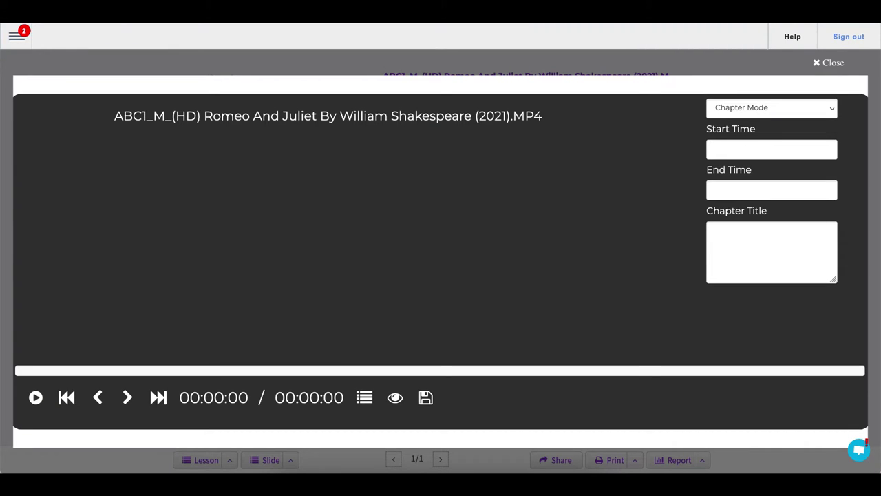
Step: Create a chapter titled "Clip 1" from 00:05:19 to 00:14:59 in the Romeo and Juliet video, preview it and close the editor
{"action": "left_click", "coordinate": [64, 371]}
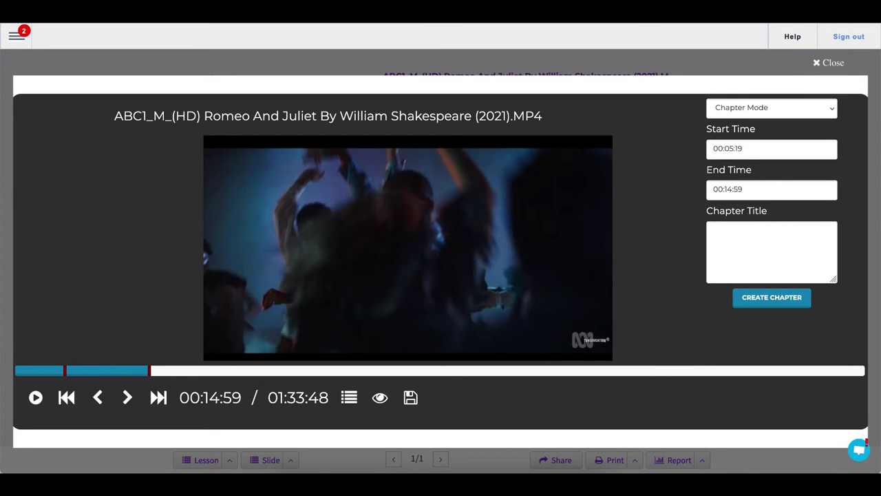
{"action": "left_click", "coordinate": [743, 149]}
{"action": "left_click", "coordinate": [714, 189]}
{"action": "left_click", "coordinate": [714, 230]}
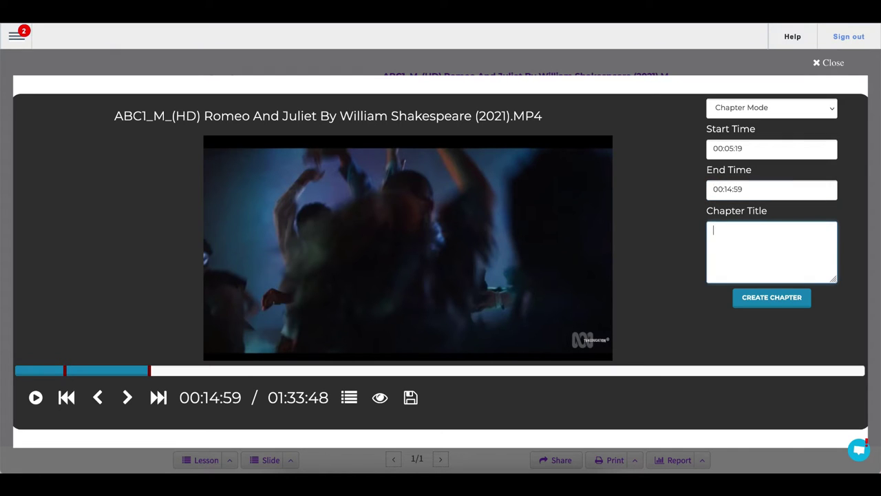
{"action": "type", "text": "Clip 1"}
{"action": "left_click", "coordinate": [772, 297]}
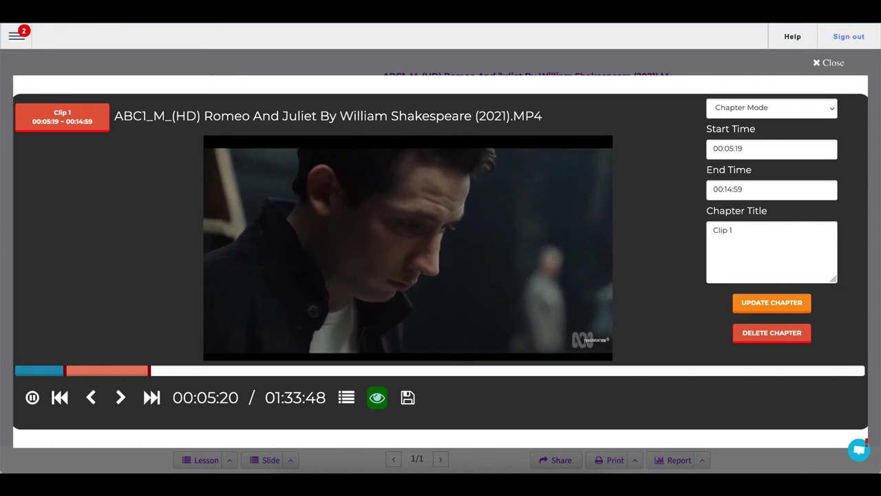
{"action": "key", "text": "space"}
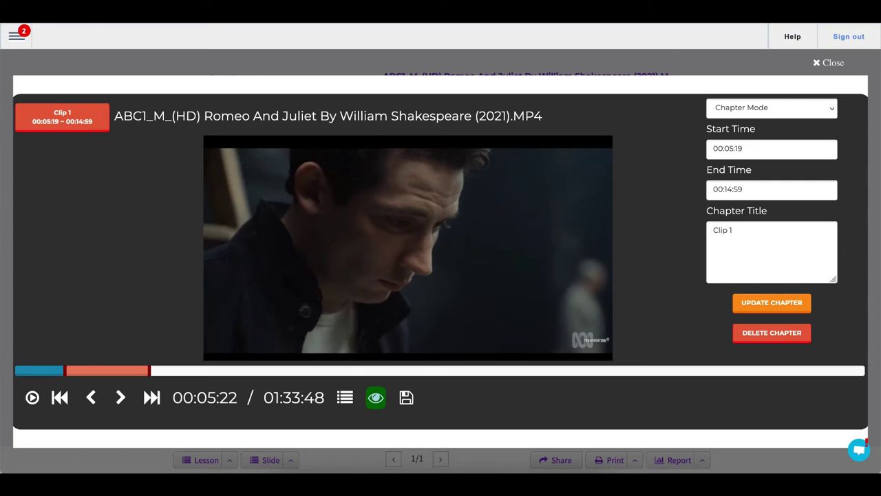
{"action": "key", "text": "Escape"}
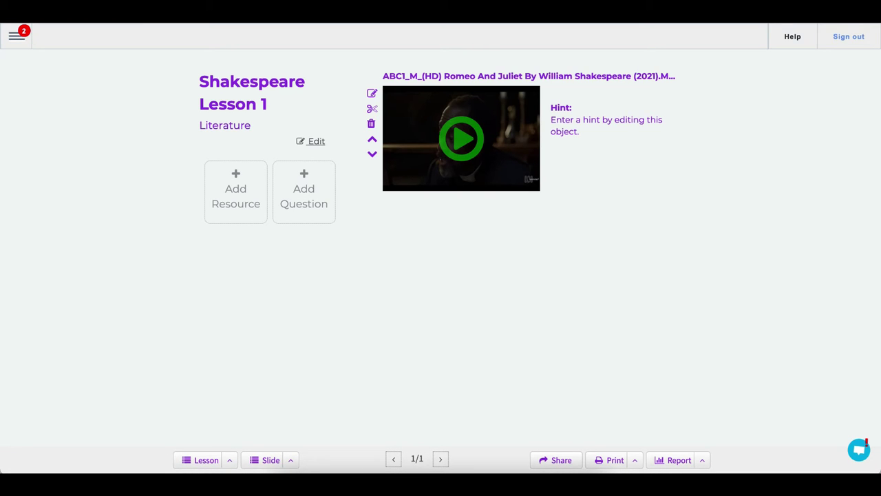
Step: Add a second slide with the Romeo and Juliet video and create its chapter "Clip 2" from 00:37:10 to 00:44:24
{"action": "left_click", "coordinate": [290, 460]}
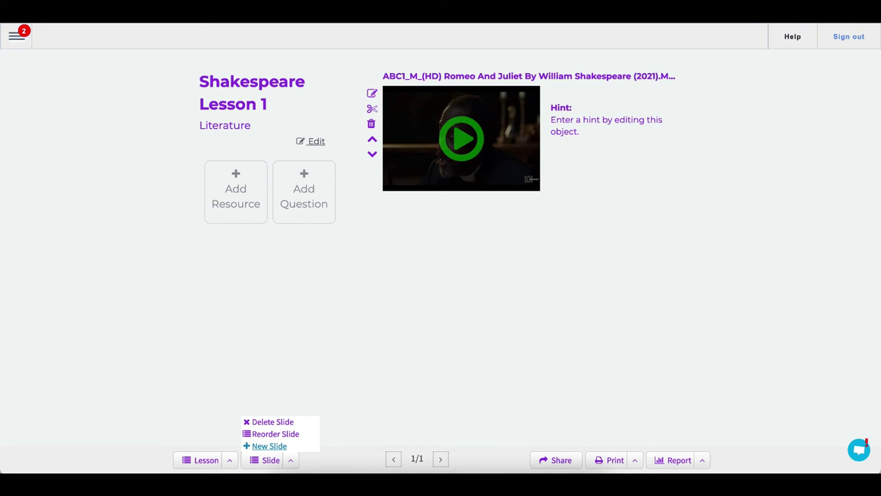
{"action": "left_click", "coordinate": [270, 446]}
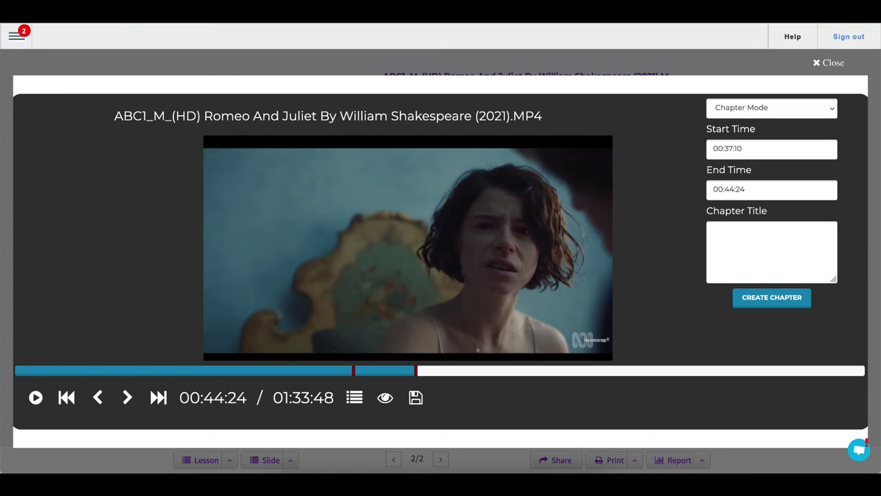
{"action": "left_click", "coordinate": [713, 230]}
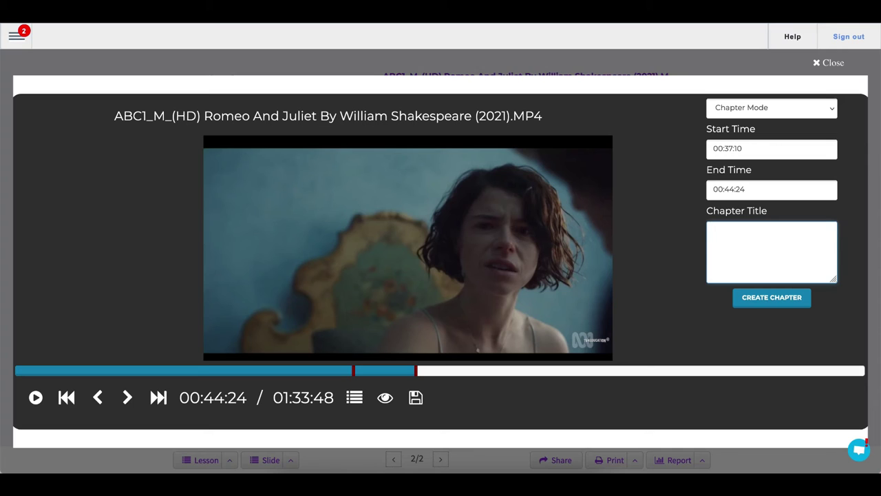
{"action": "type", "text": "Clip 2"}
{"action": "left_click", "coordinate": [771, 298]}
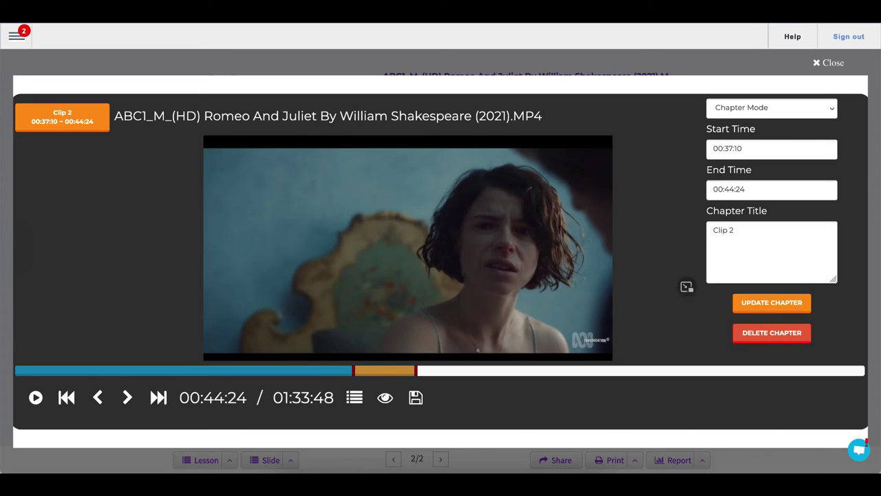
{"action": "key", "text": "Escape"}
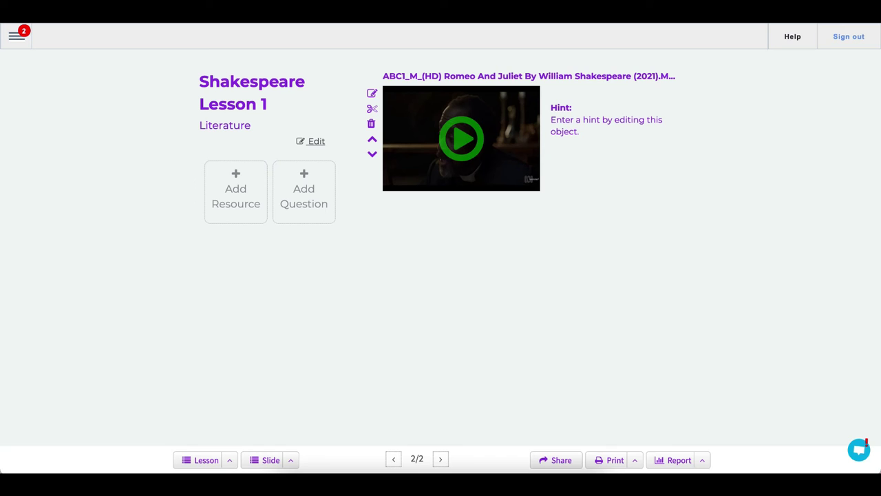
Step: Add a third slide and place the Romeo And Juliet By William Shakespeare (2021) video on it from the "romeo" search
{"action": "left_click", "coordinate": [291, 460]}
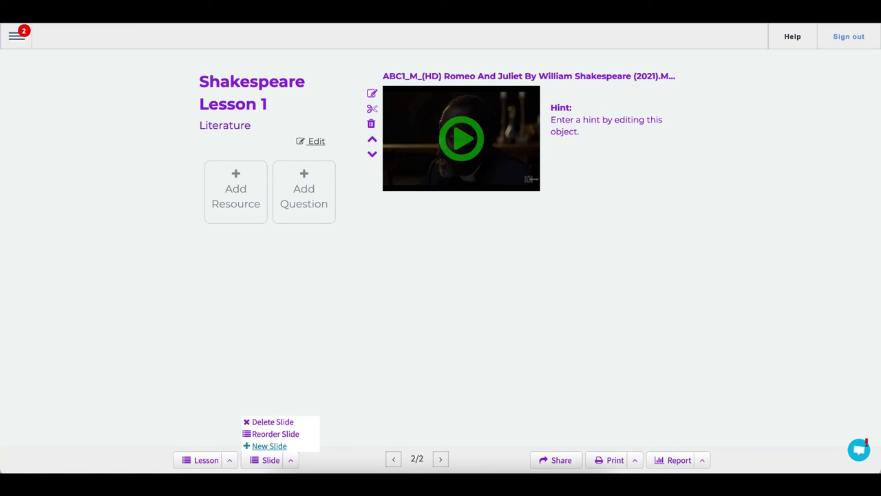
{"action": "left_click", "coordinate": [269, 445]}
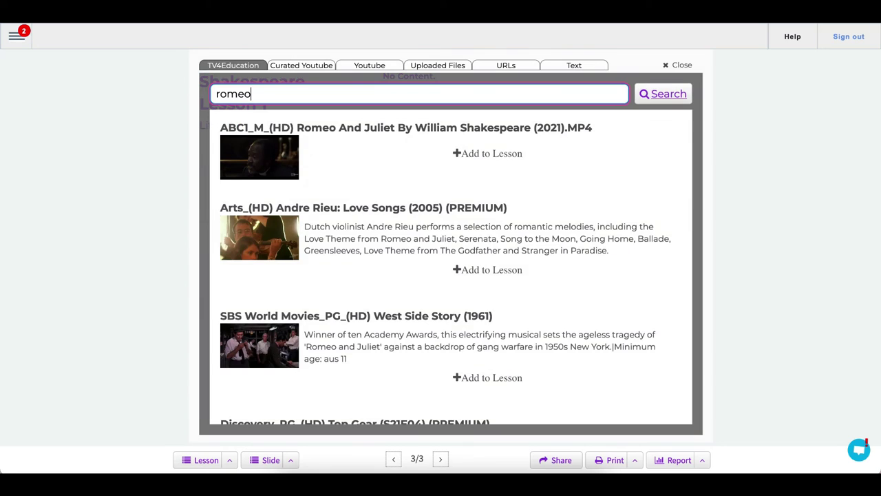
{"action": "left_click", "coordinate": [487, 153]}
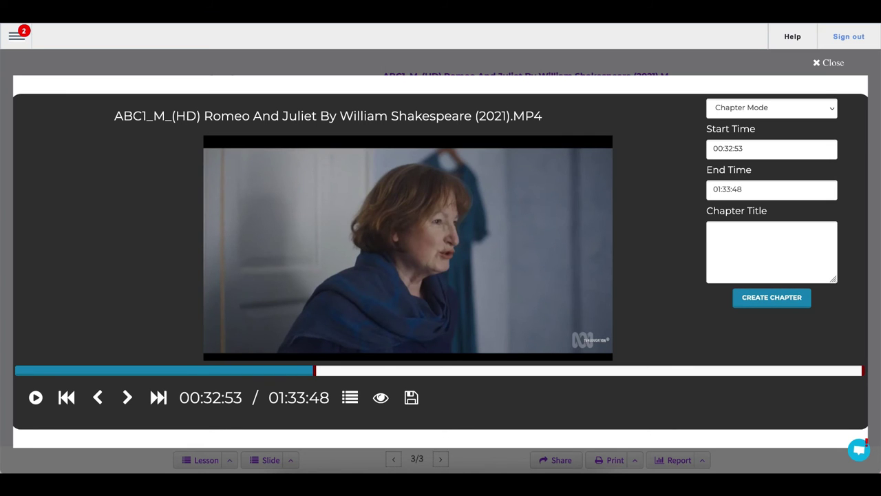
Step: Create a chapter titled "Clip 3" from 00:32:53 to 00:41:51 in the third slide's video and close the editor
{"action": "left_click", "coordinate": [394, 370]}
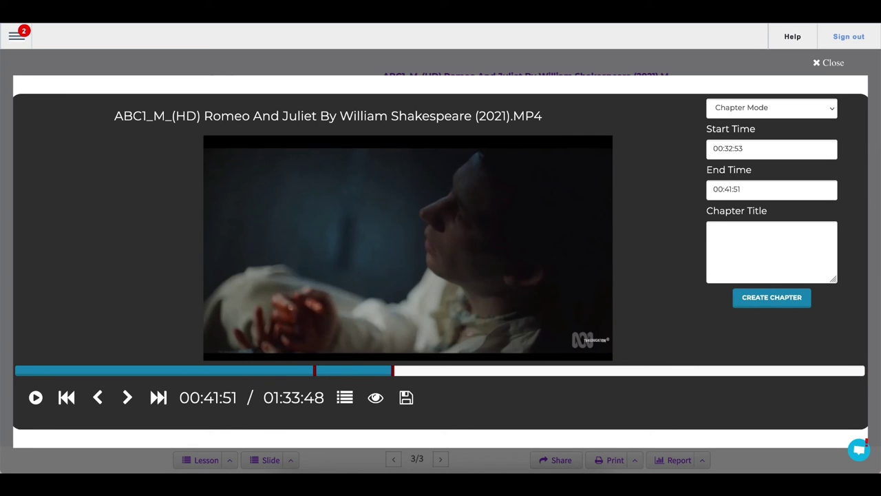
{"action": "left_click", "coordinate": [716, 232]}
{"action": "type", "text": "Cli"}
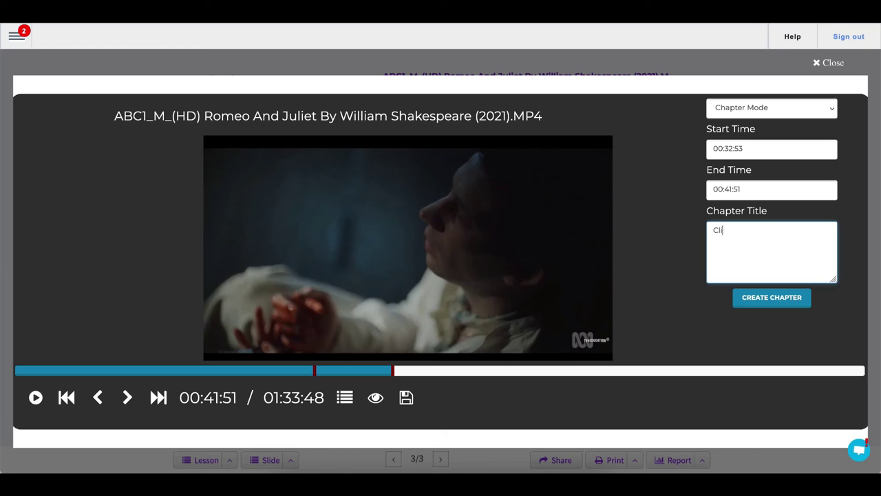
{"action": "type", "text": "p 3"}
{"action": "left_click", "coordinate": [771, 298]}
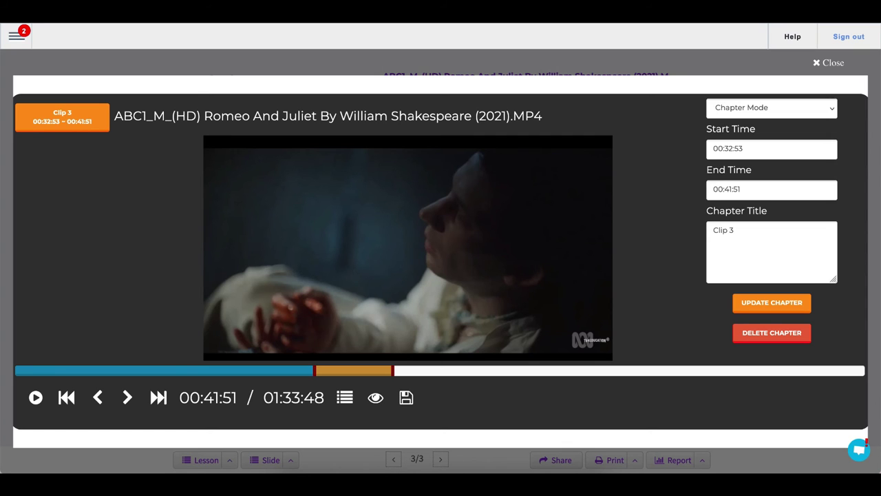
{"action": "key", "text": "Escape"}
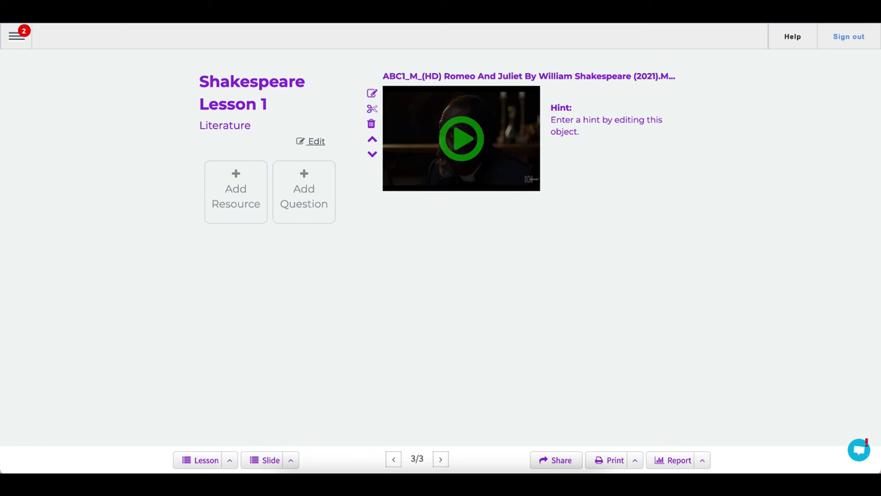
Step: Page back through the lesson's slides to review them, return to slide 3 and view the slide management options
{"action": "left_click", "coordinate": [290, 460]}
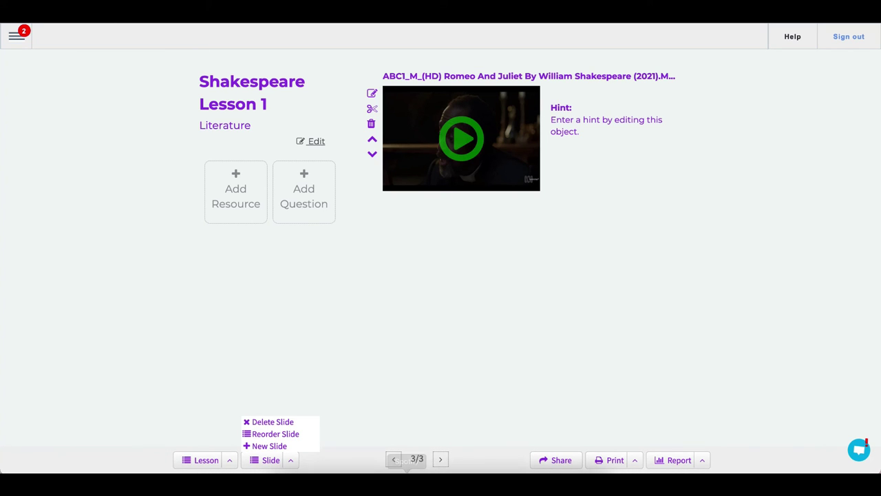
{"action": "left_click", "coordinate": [393, 458]}
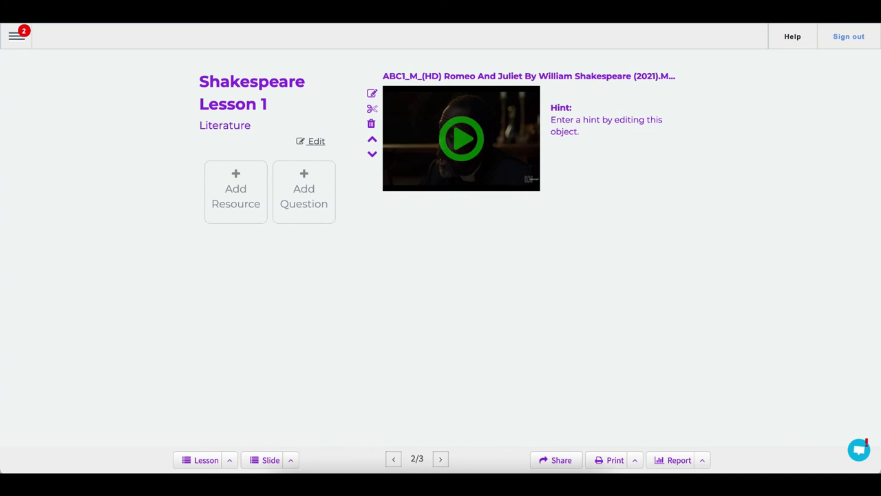
{"action": "left_click", "coordinate": [393, 458]}
{"action": "left_click", "coordinate": [440, 458]}
{"action": "left_click", "coordinate": [290, 460]}
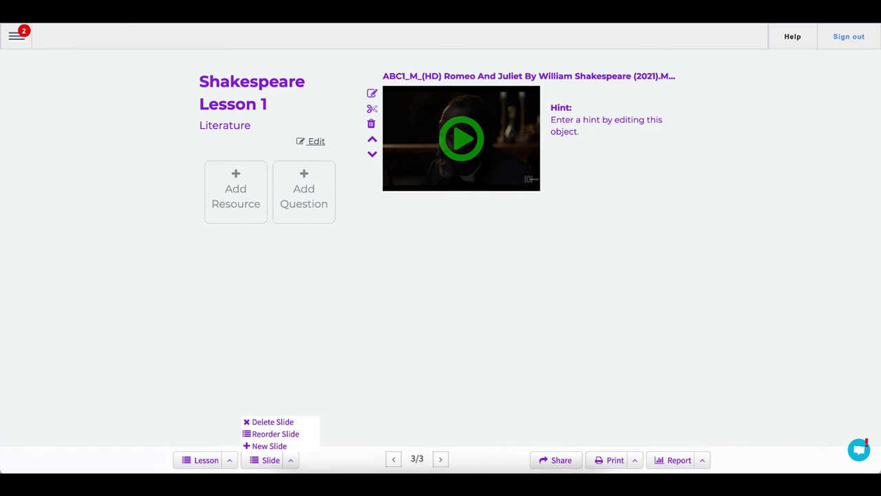
{"action": "key", "text": "Escape"}
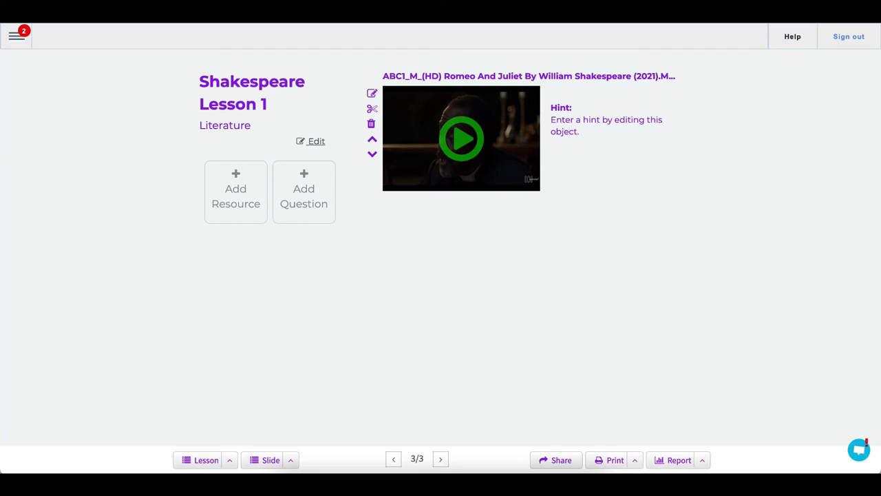